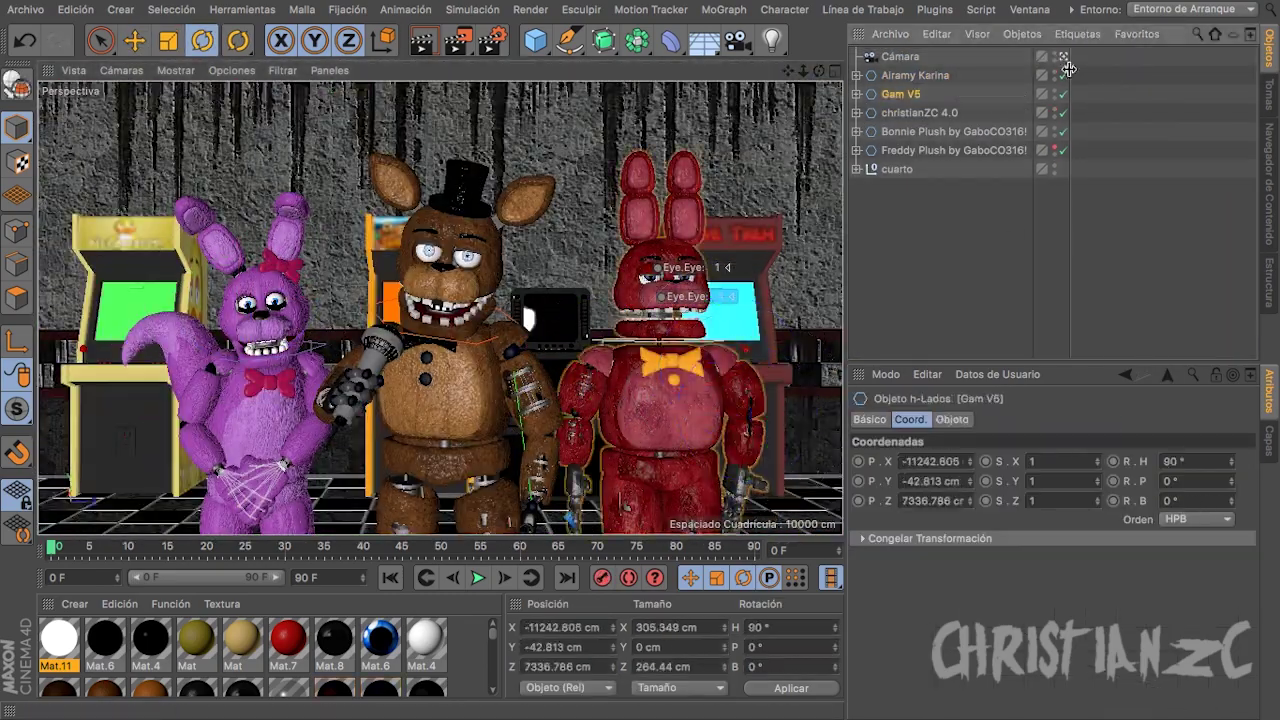
Rotate the red animatronic to a new angle with the Rotate tool.
drag(720, 430, 658, 436)
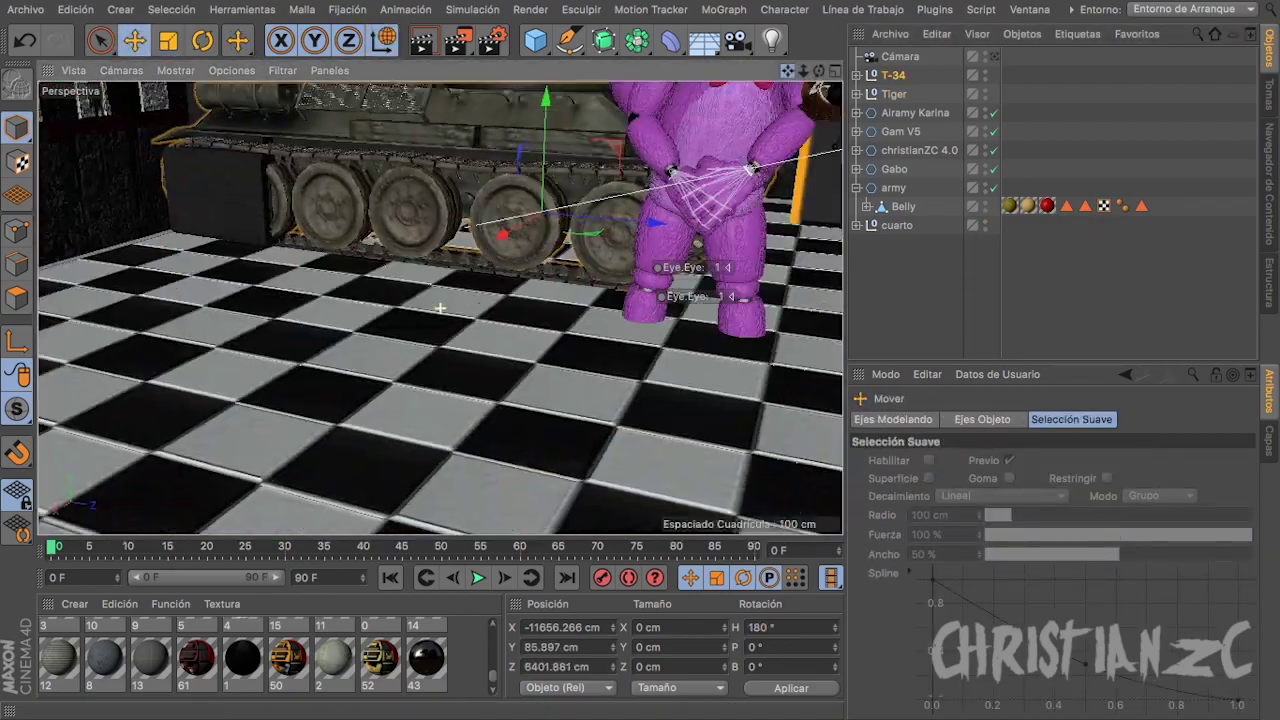
Look through the scene camera, select the Tiger tank, and move lamp.2 to the scene's top level.
click(994, 57)
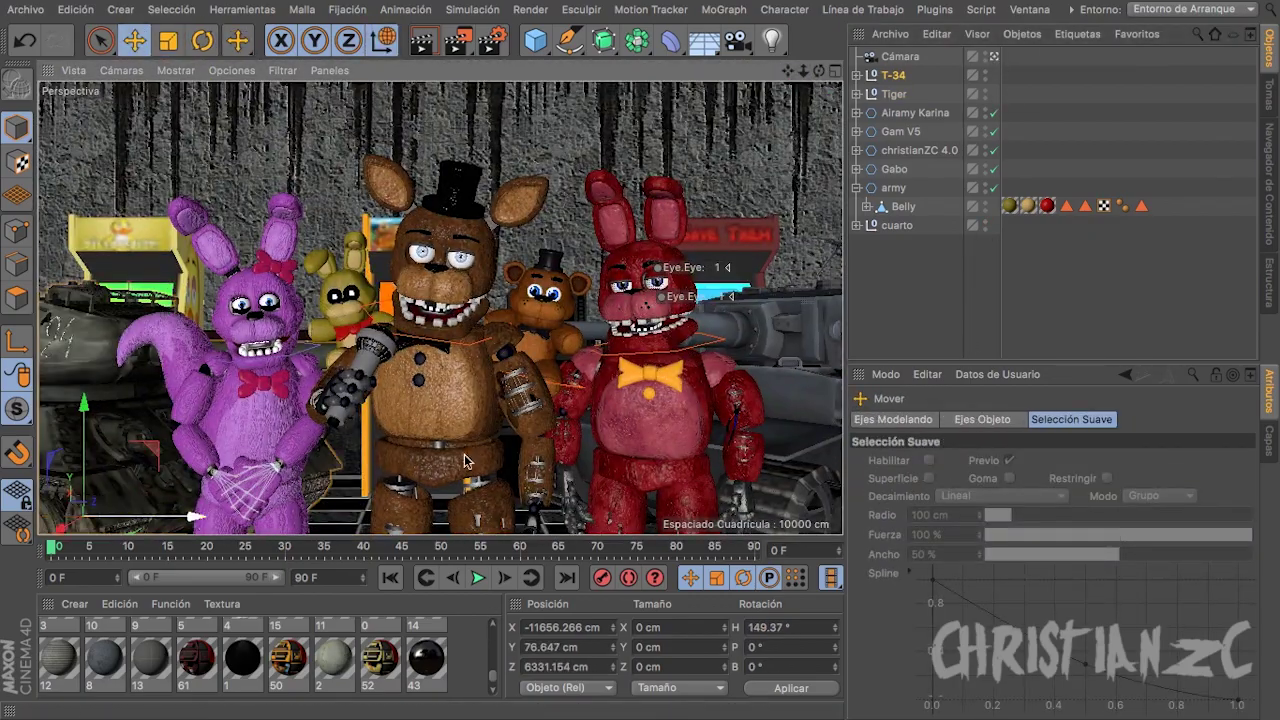
click(895, 94)
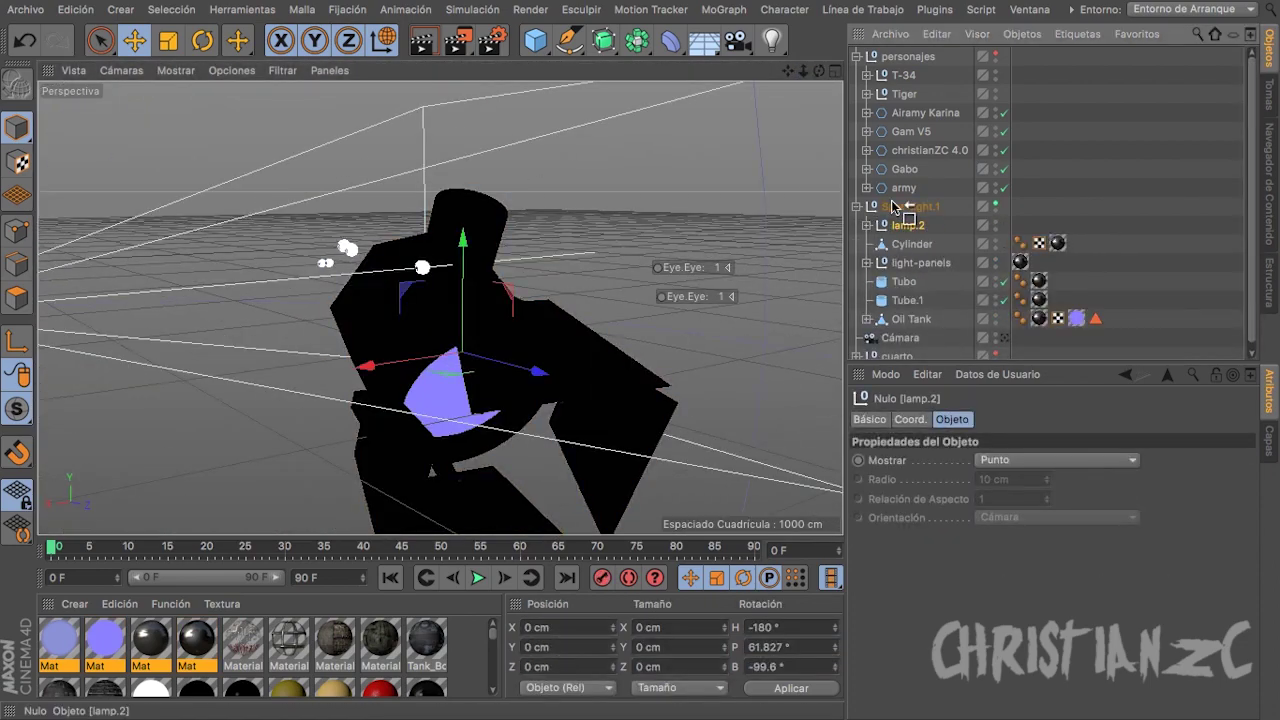
drag(893, 207, 895, 204)
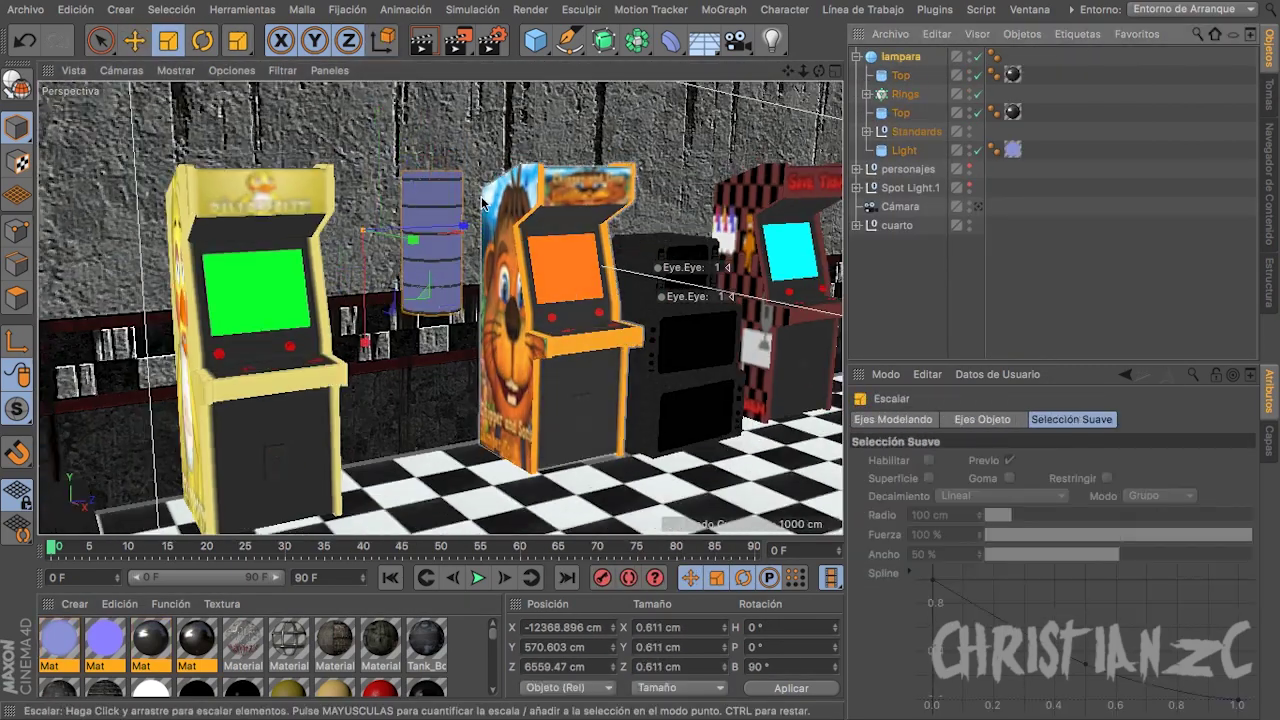
key(e)
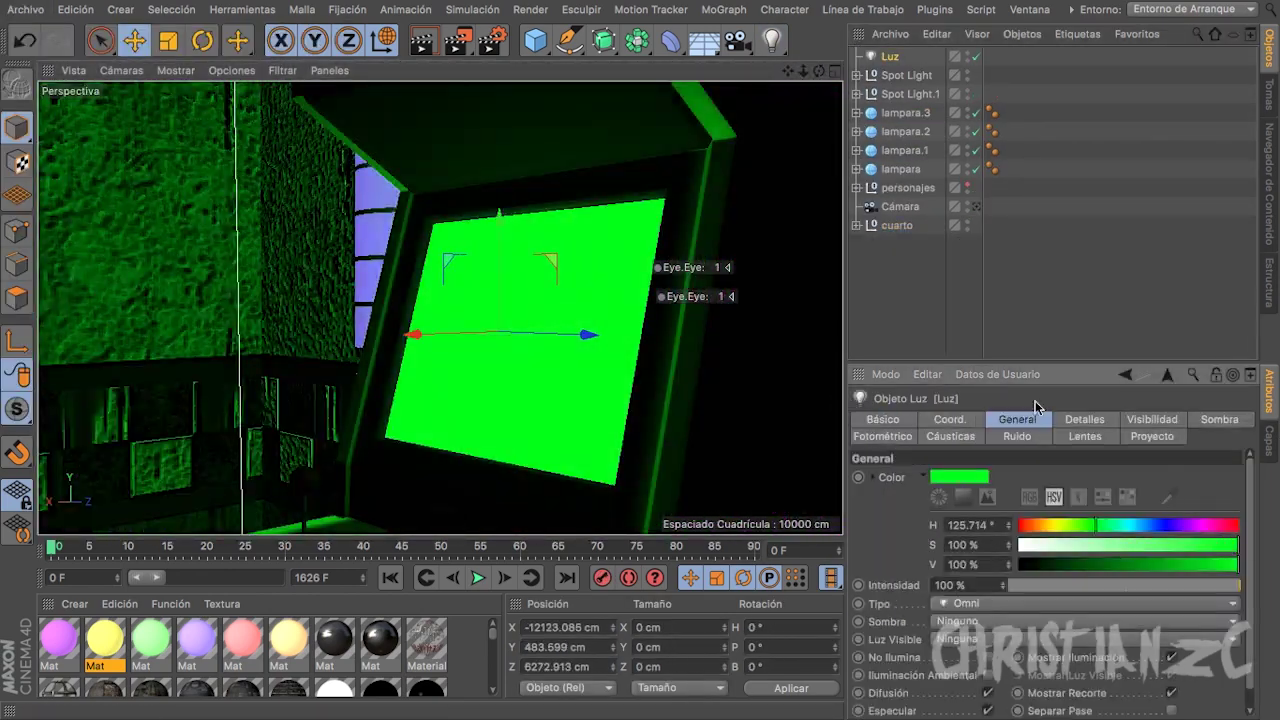
Show the light's detail settings and add Luz.3 to the selected lights.
click(1084, 419)
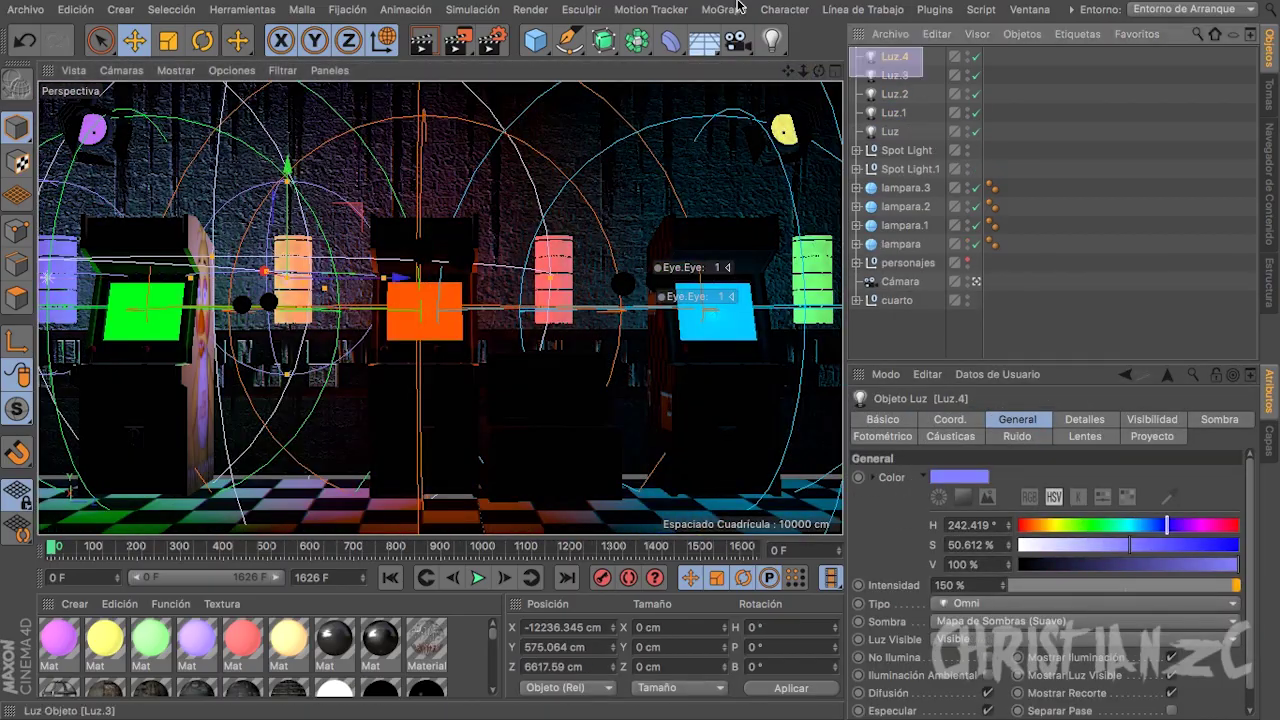
ctrl+click(914, 75)
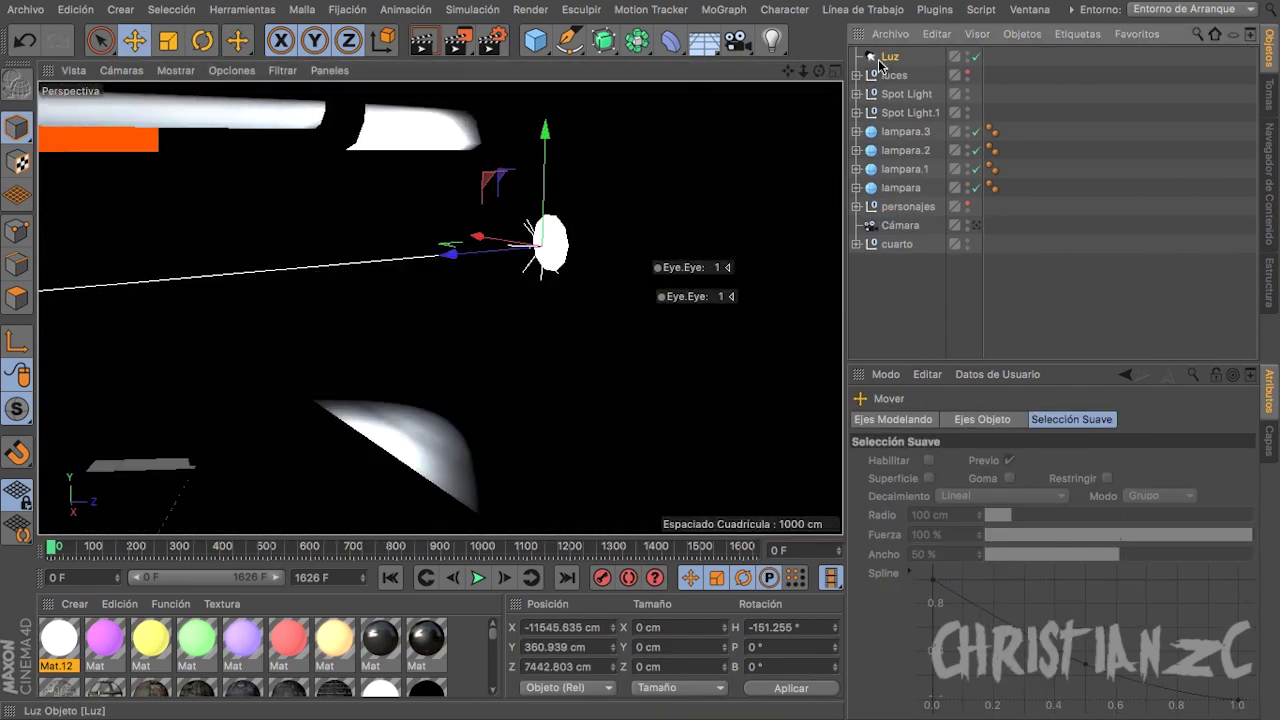
Select Luz, test-render, leave the camera view, and frame the light in the editor view.
click(880, 57)
key(ctrl+r)
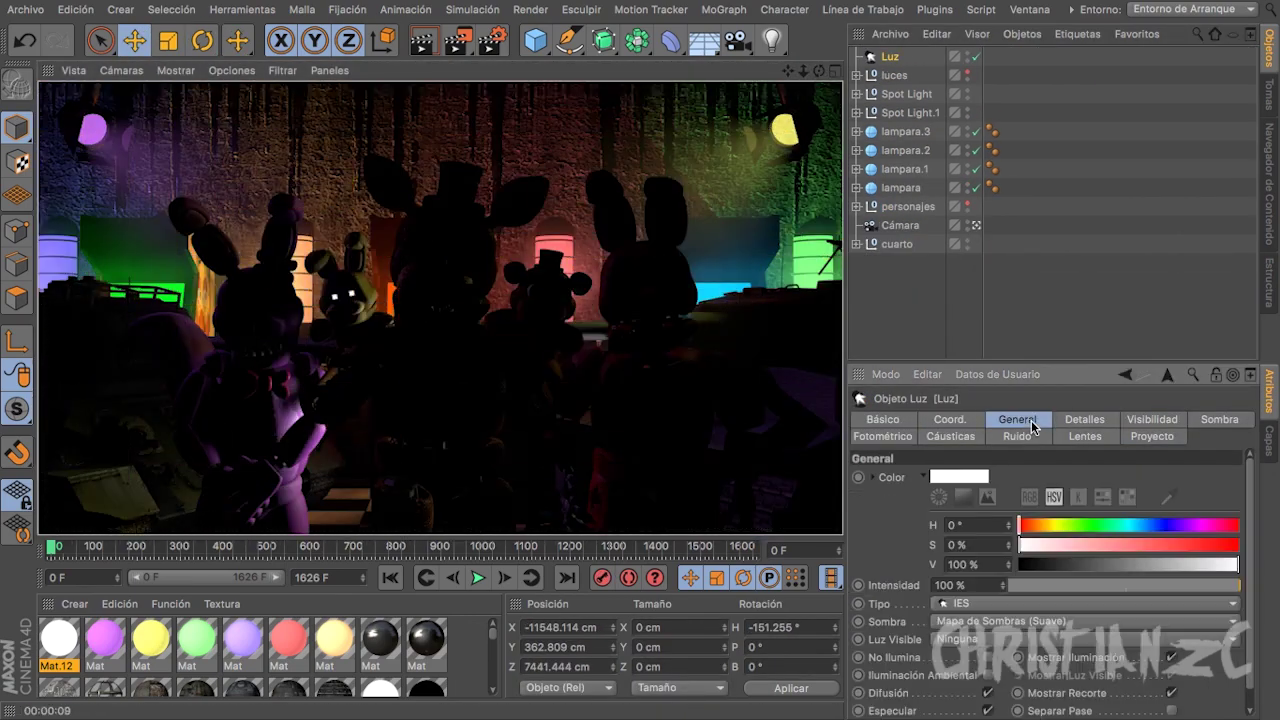
click(977, 226)
click(1152, 419)
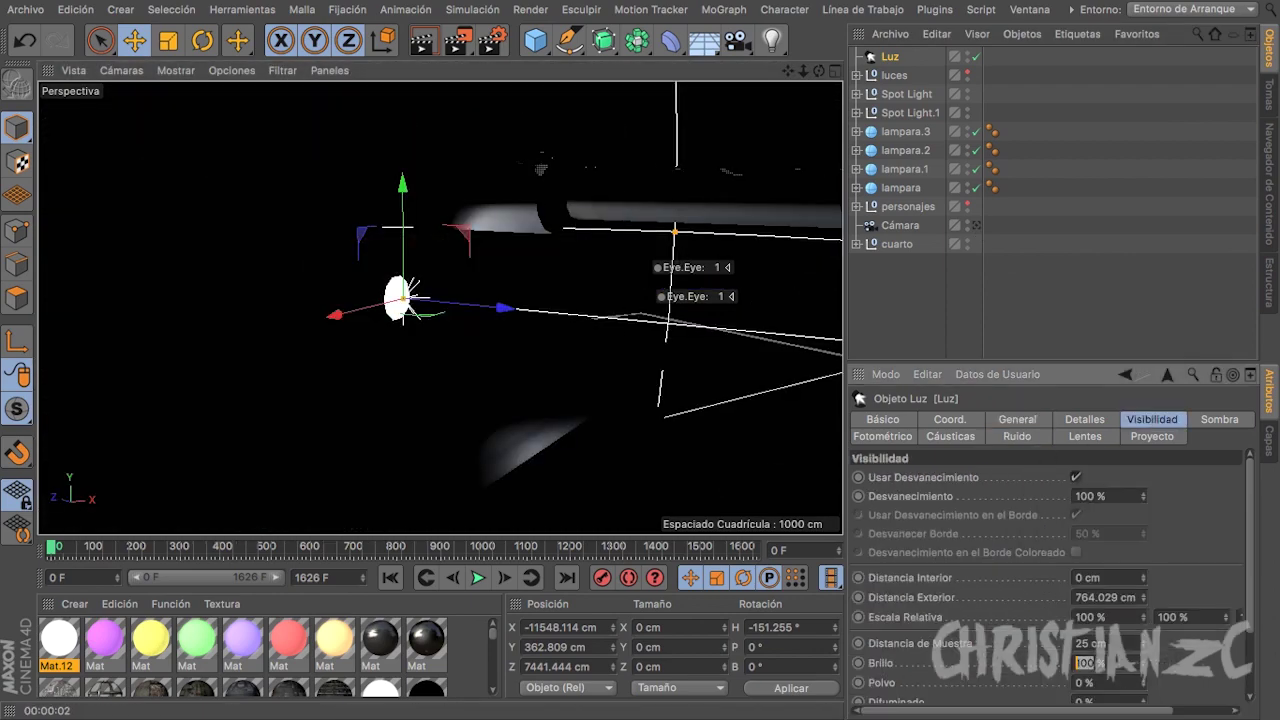
key(o)
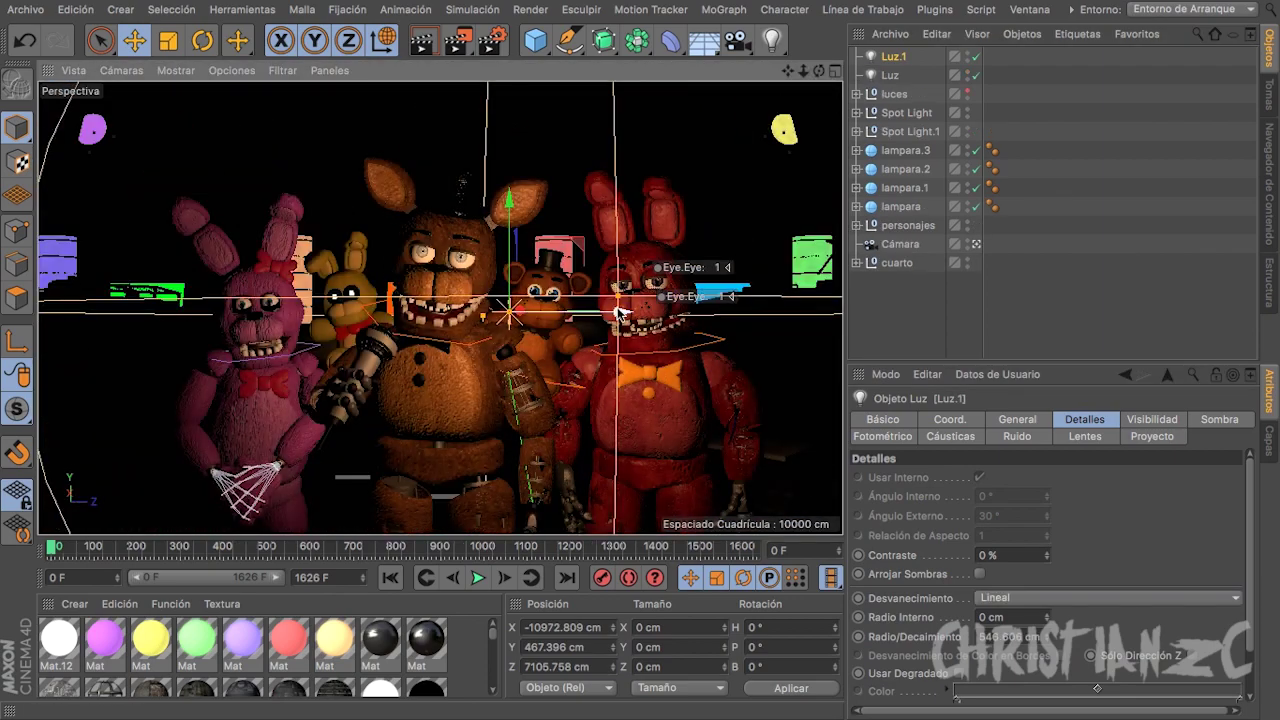
Tint lights Luz and Luz.1 purple, then select Luz.4 and Luz.
ctrl+click(887, 77)
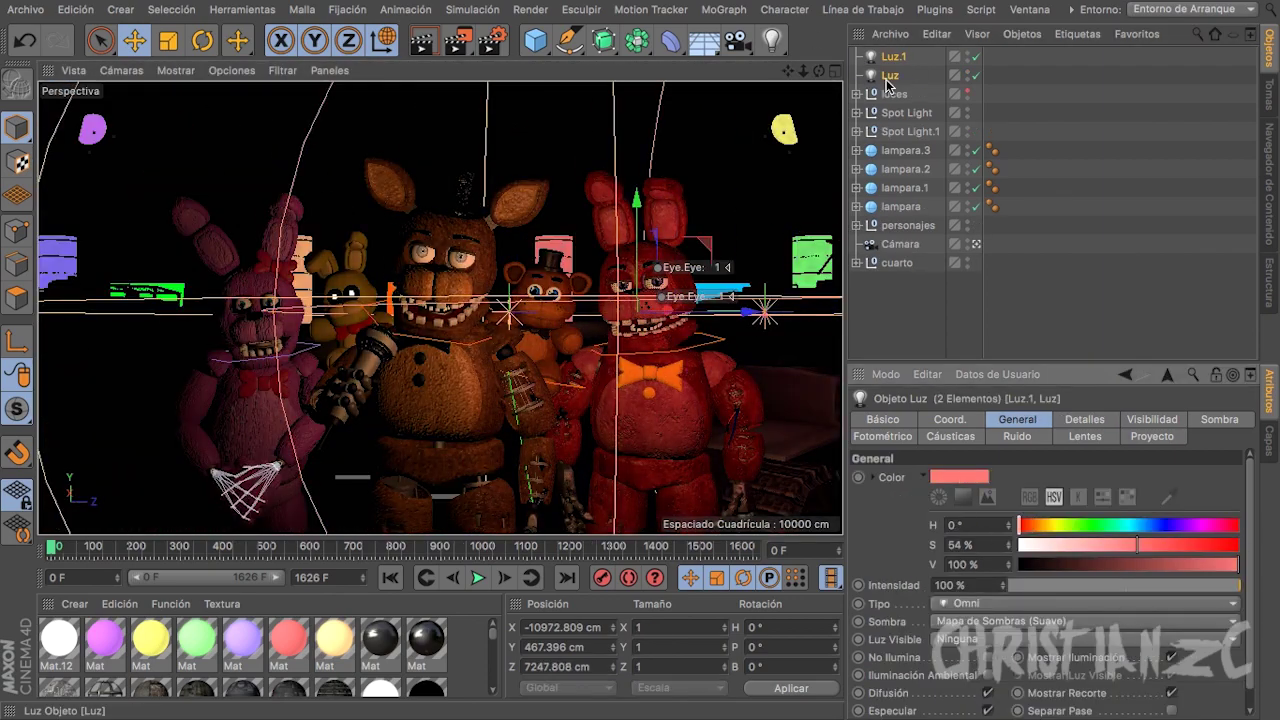
click(1192, 523)
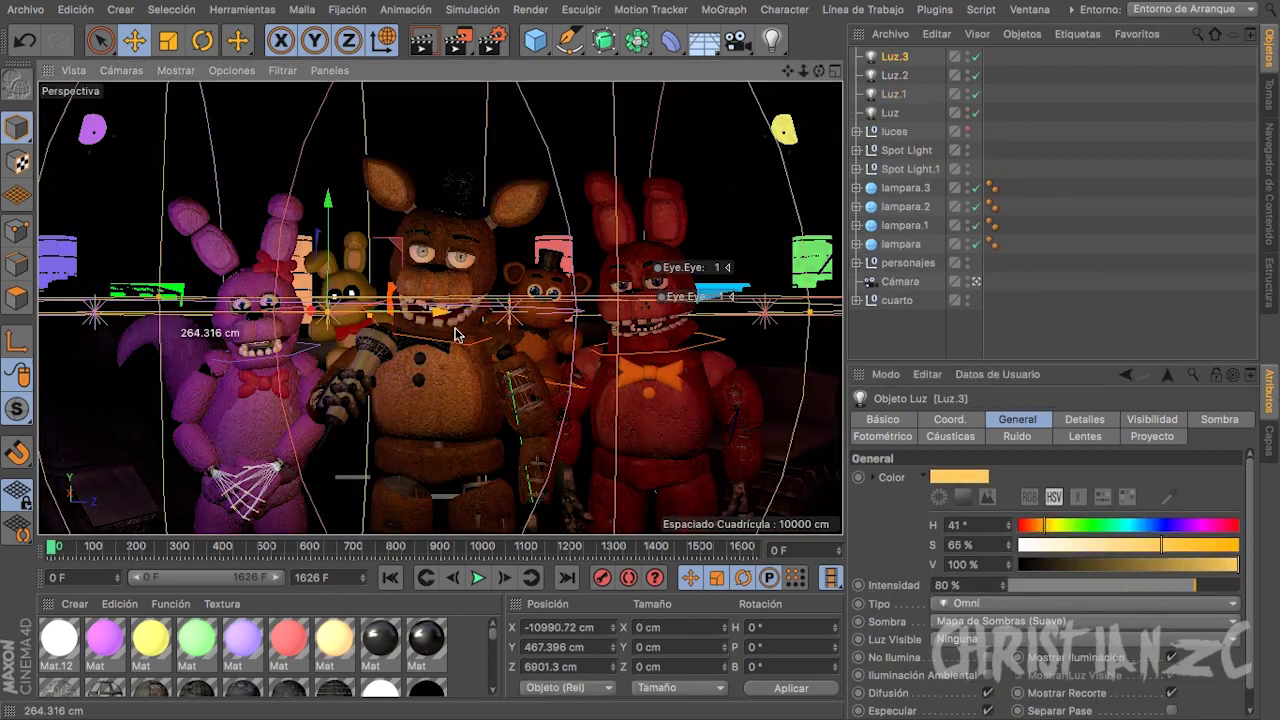
click(427, 55)
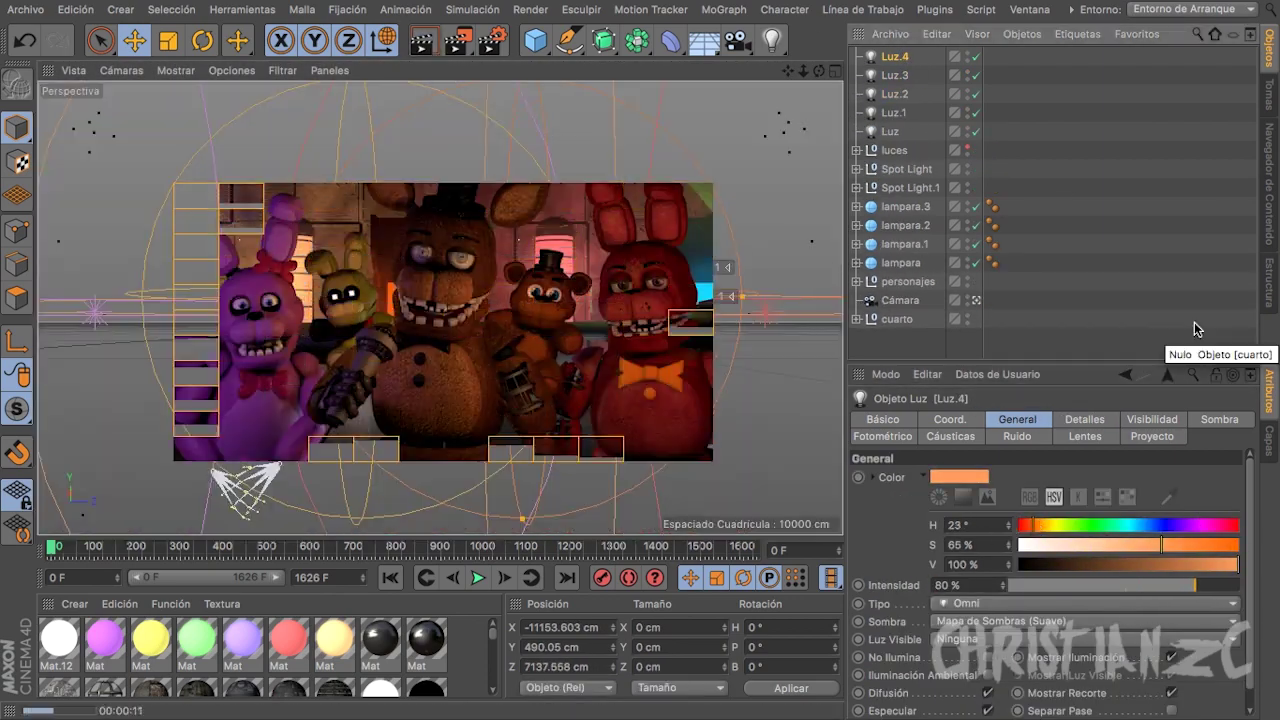
click(889, 131)
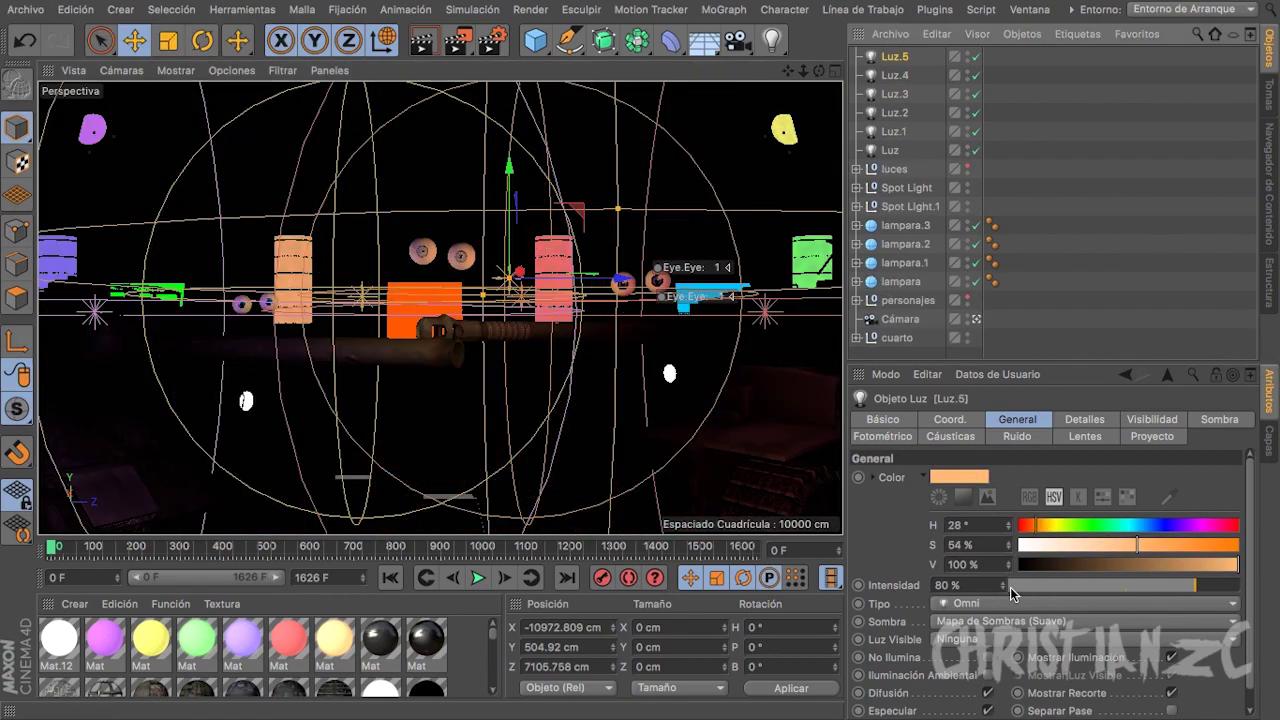
Position spot light Luz.5 with a Target tag aimed at the character's head, then test-render.
drag(789, 71, 788, 80)
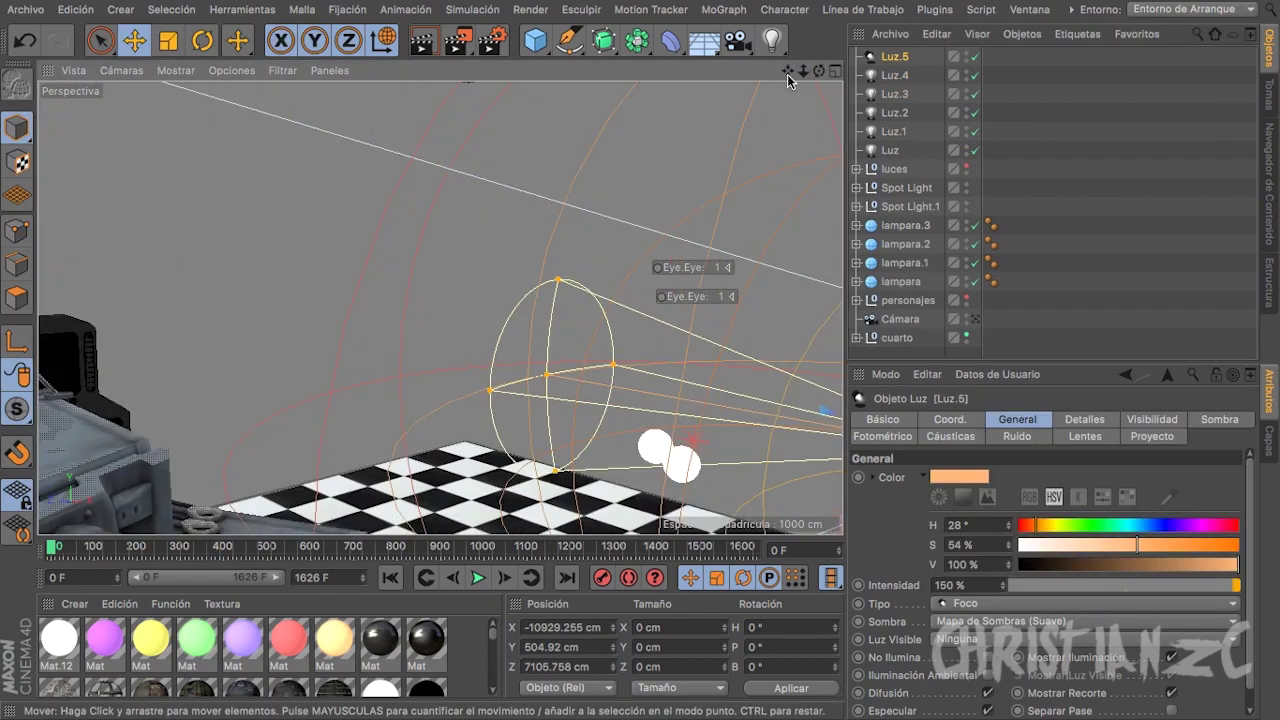
right_click(895, 56)
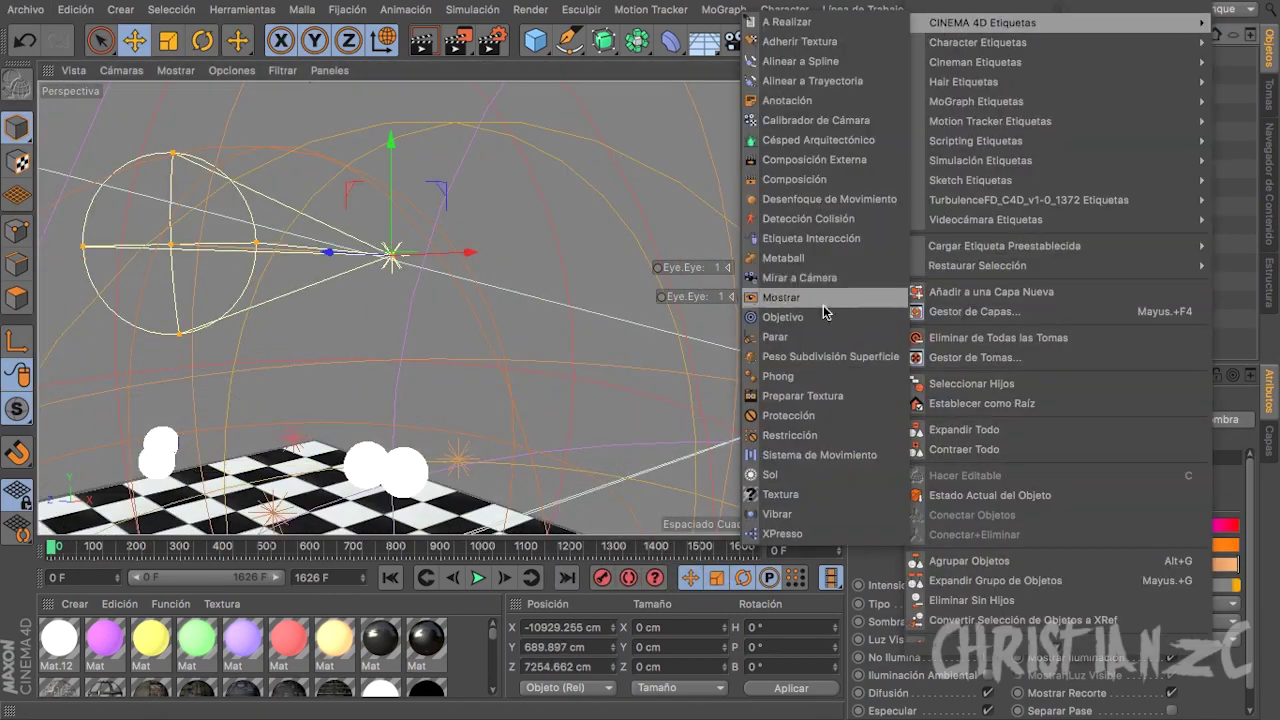
click(1000, 200)
drag(940, 280, 1090, 461)
click(300, 214)
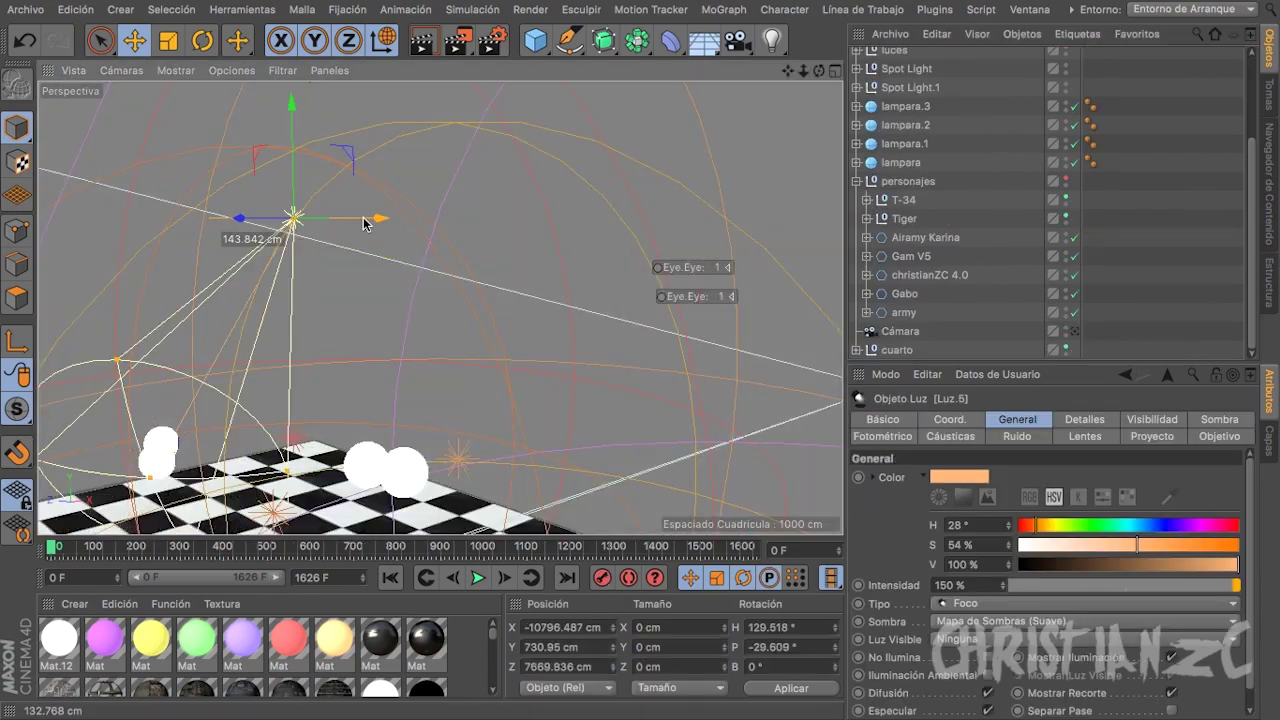
key(ctrl+r)
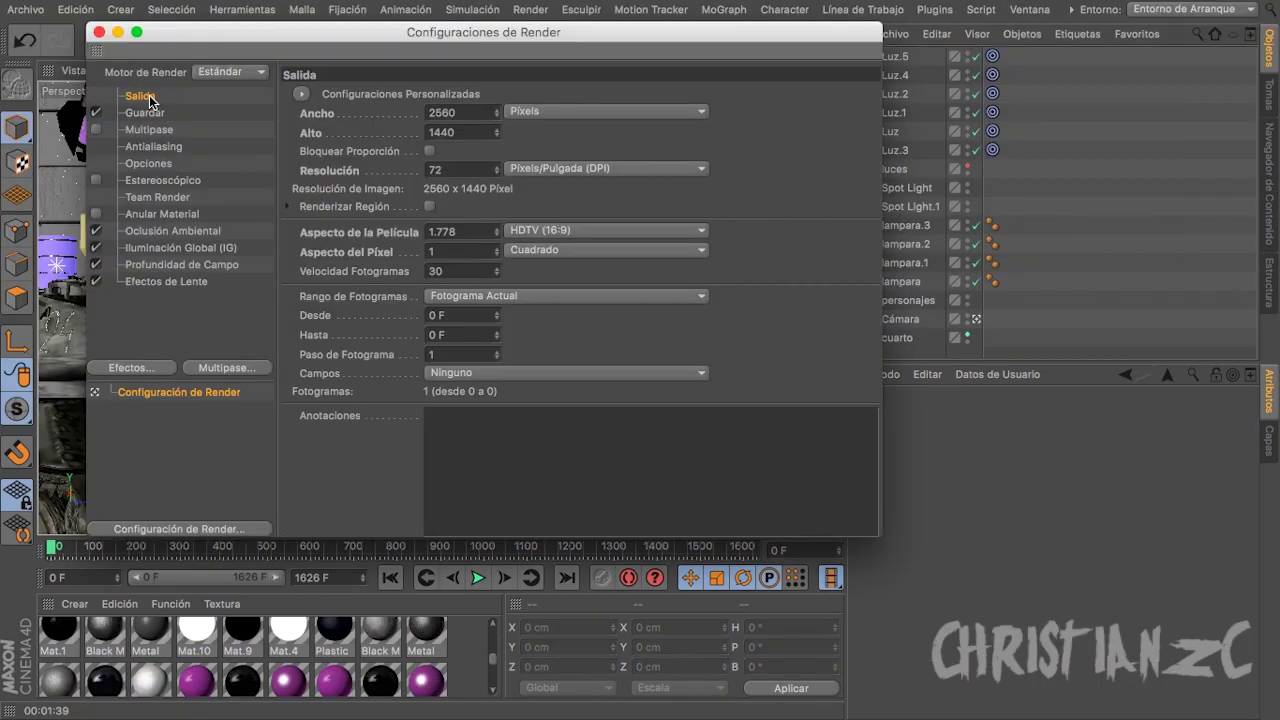
Open the Save section of Render Settings to configure the output file.
click(144, 112)
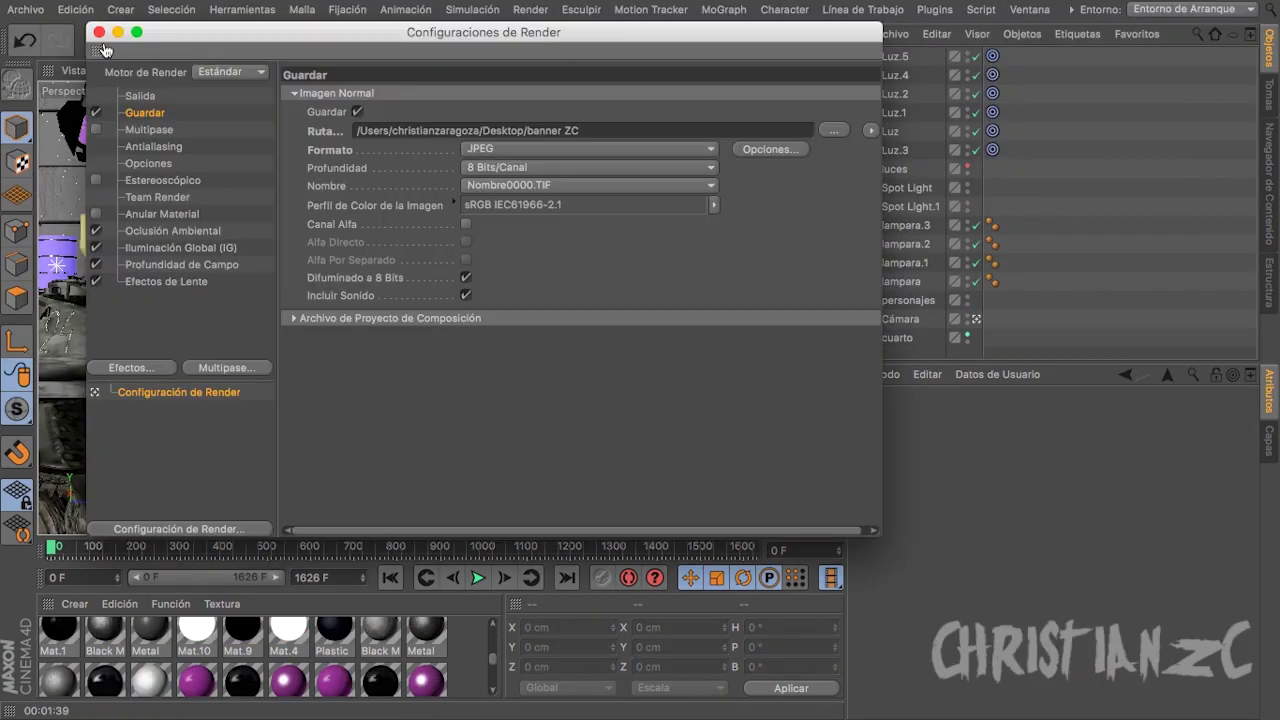